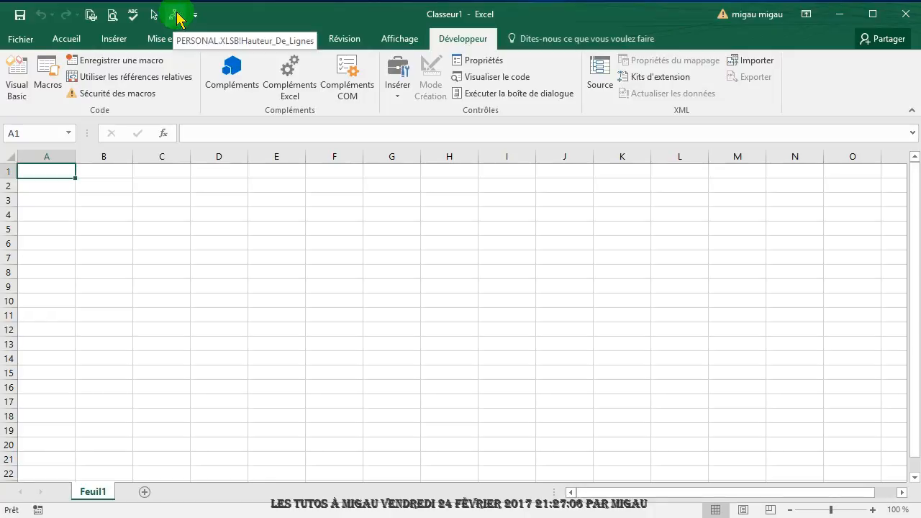
Run the Hauteur_De_Lignes macro on the sheet, and enlarge cell A1 by widening column A and increasing the height of row 1
click(175, 22)
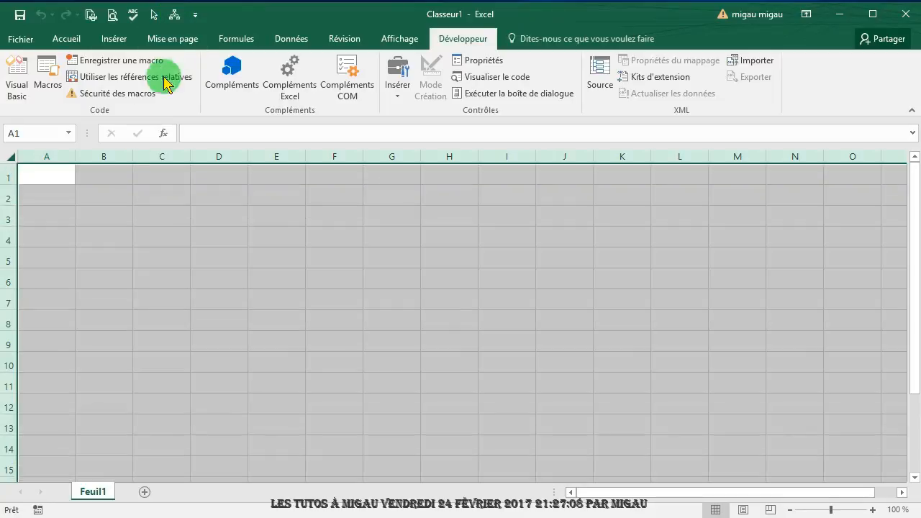
click(101, 210)
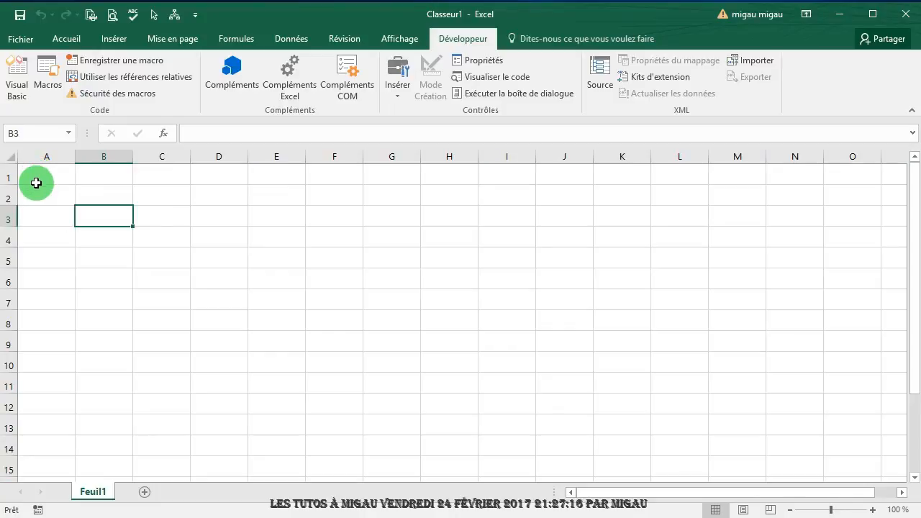
click(36, 177)
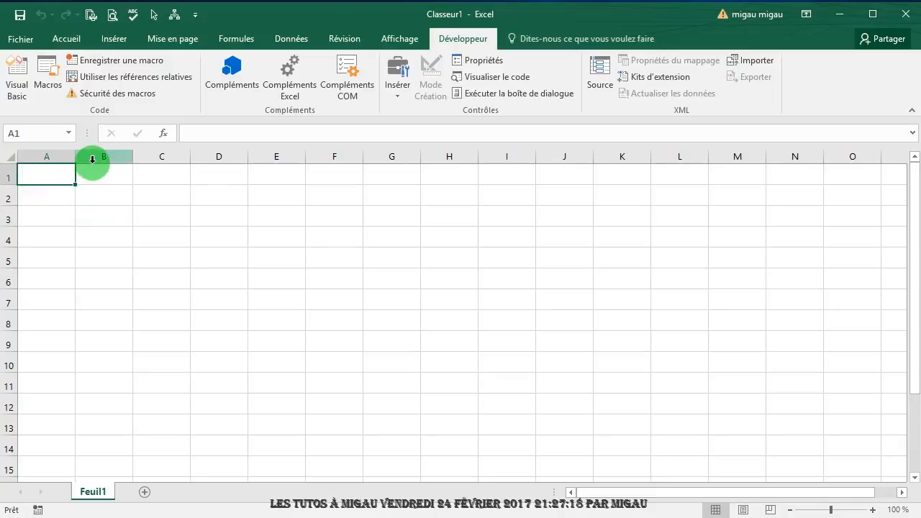
drag(75, 155, 128, 162)
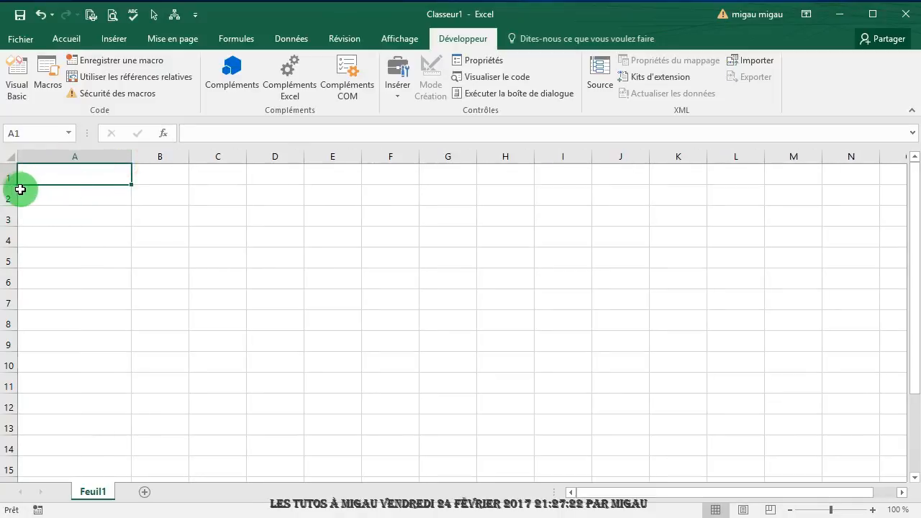
drag(15, 186, 14, 193)
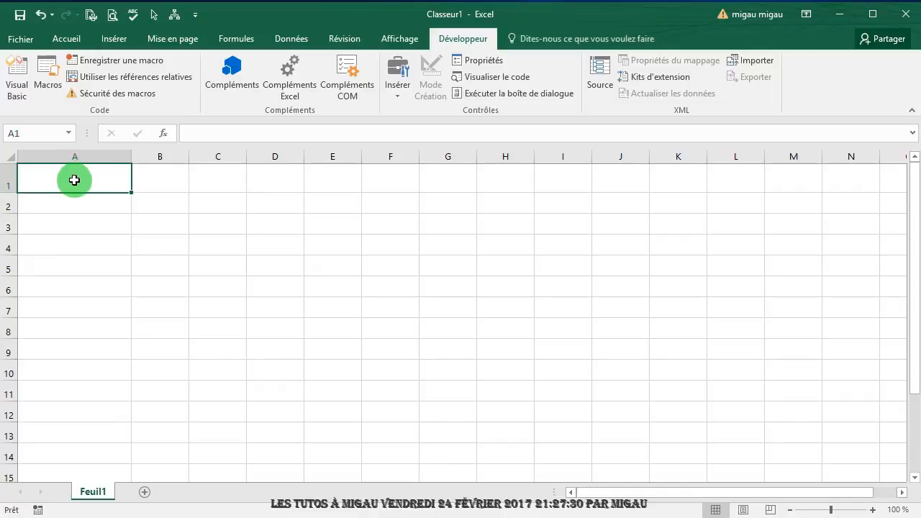
Start recording a macro named Formatage_cellule_Texte, stored in the personal macro workbook (Classeur de macros personnelles)
click(70, 39)
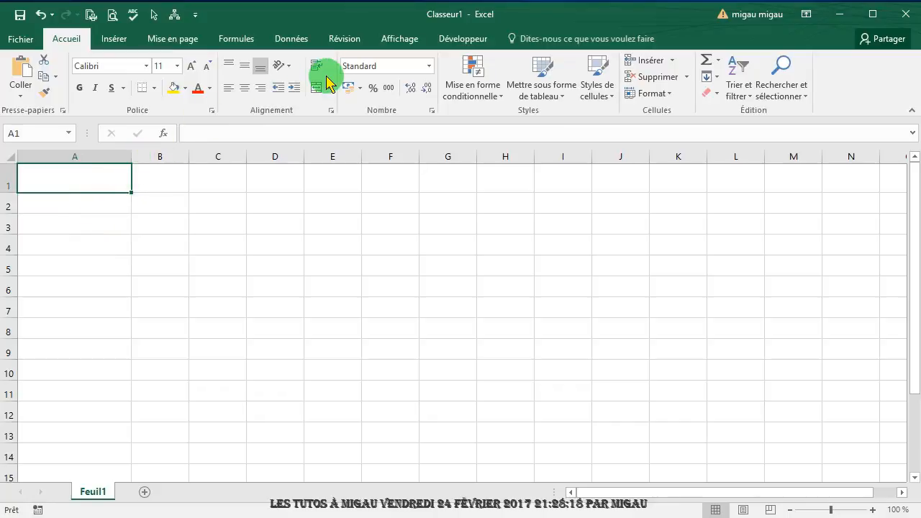
click(463, 40)
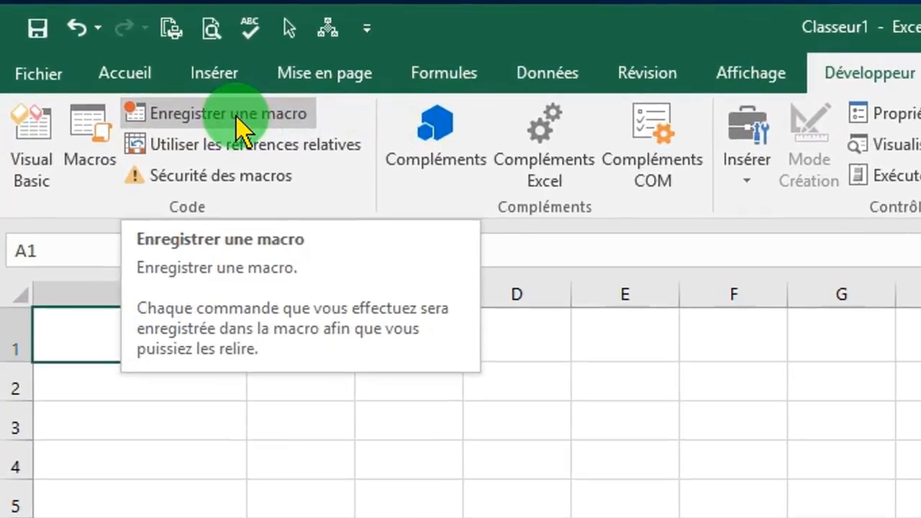
click(238, 118)
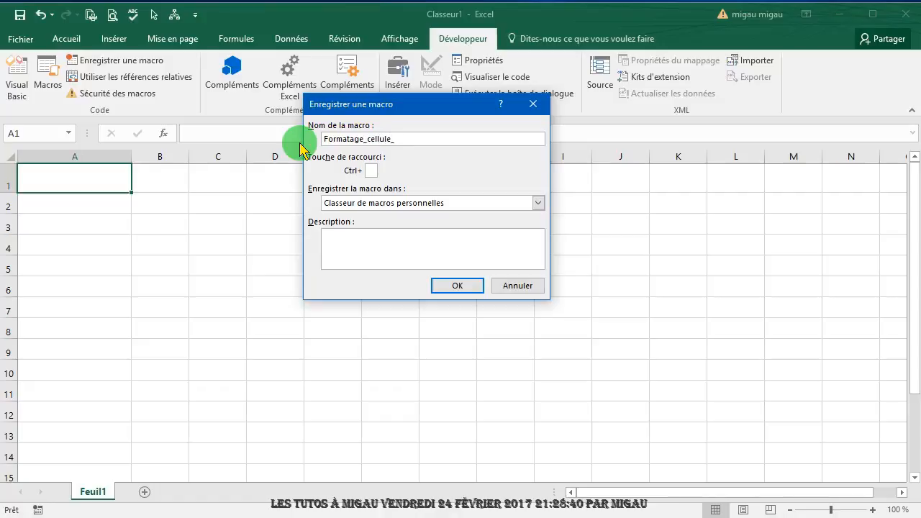
text(xte)
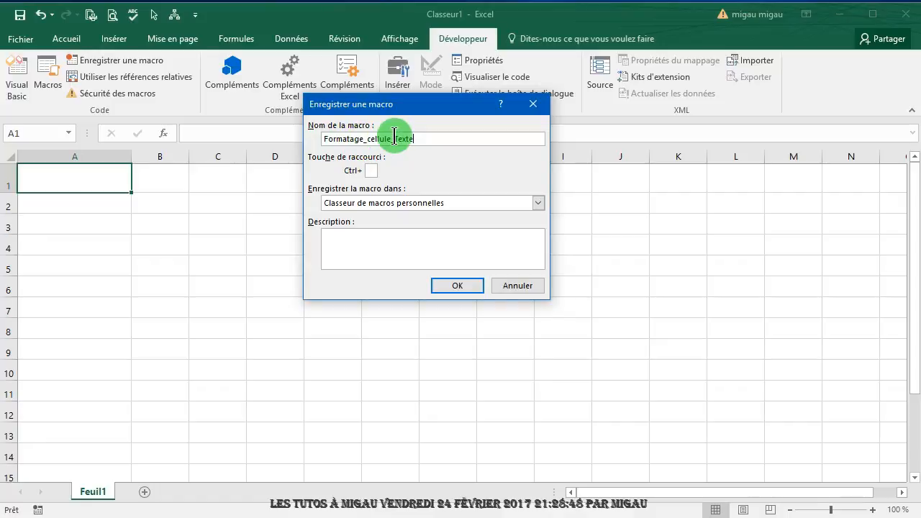
click(457, 286)
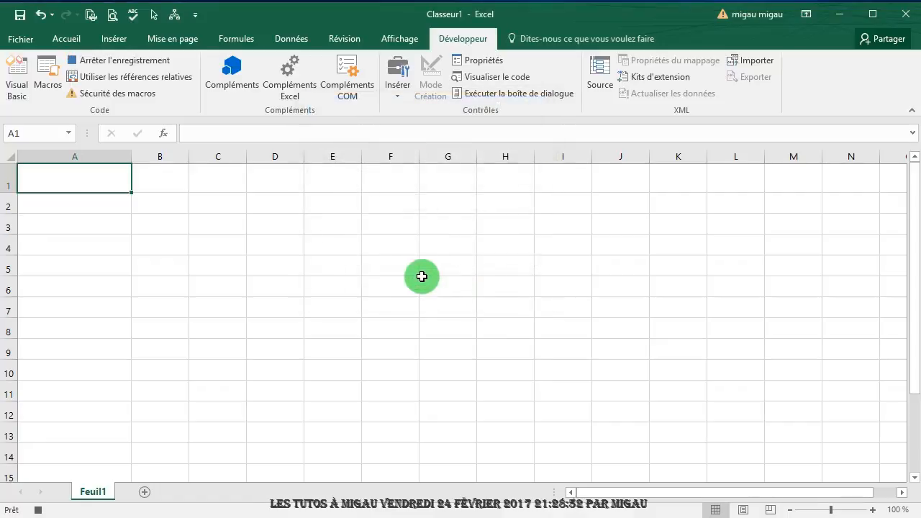
Set cell A1's number format to Texte and centre its content both vertically and horizontally
click(66, 40)
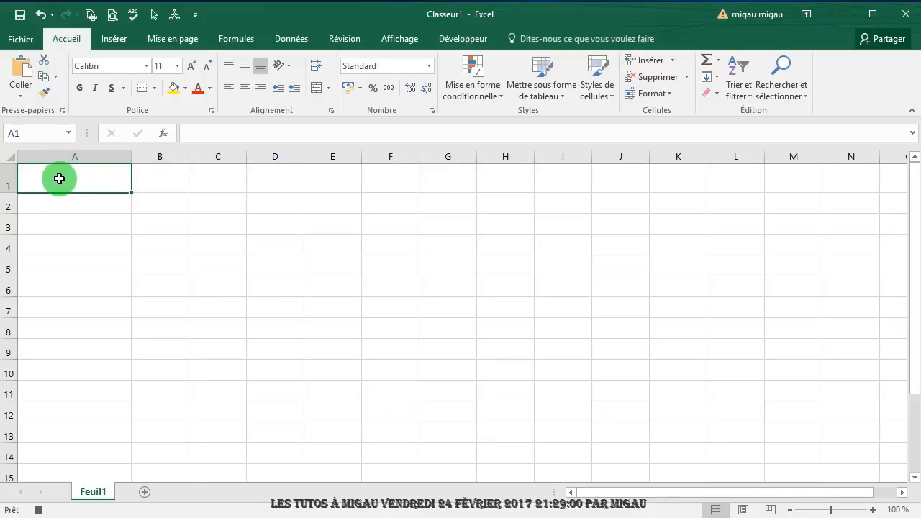
click(429, 66)
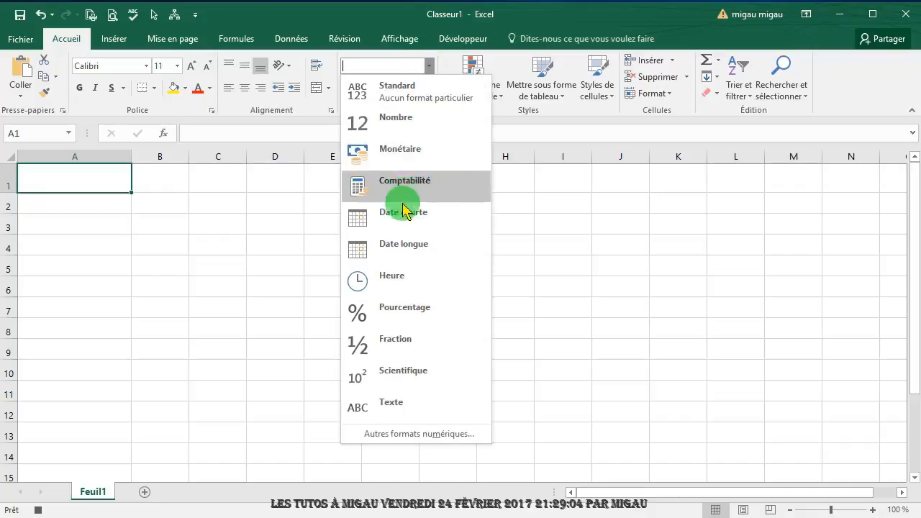
click(388, 416)
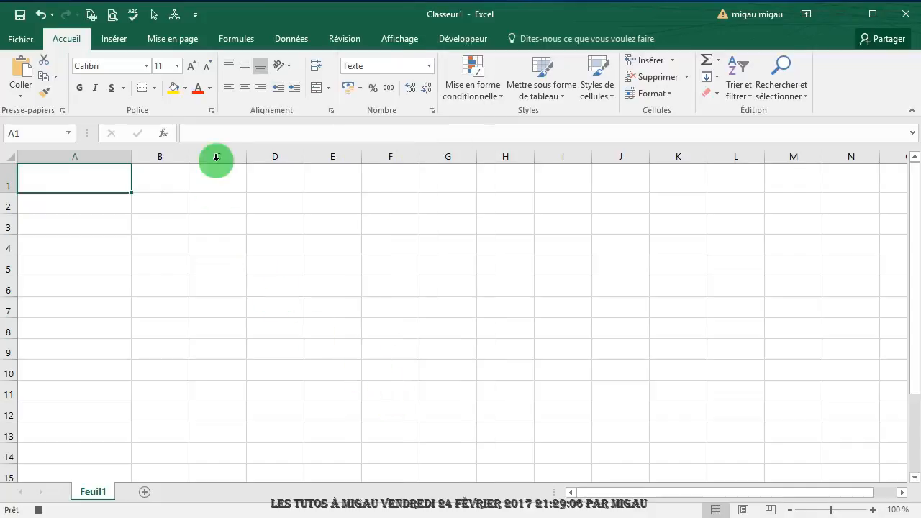
click(246, 67)
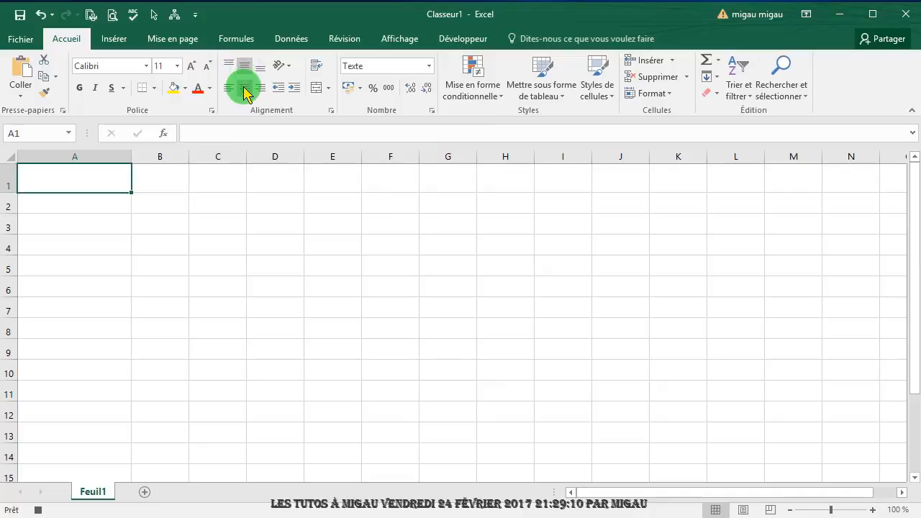
click(245, 87)
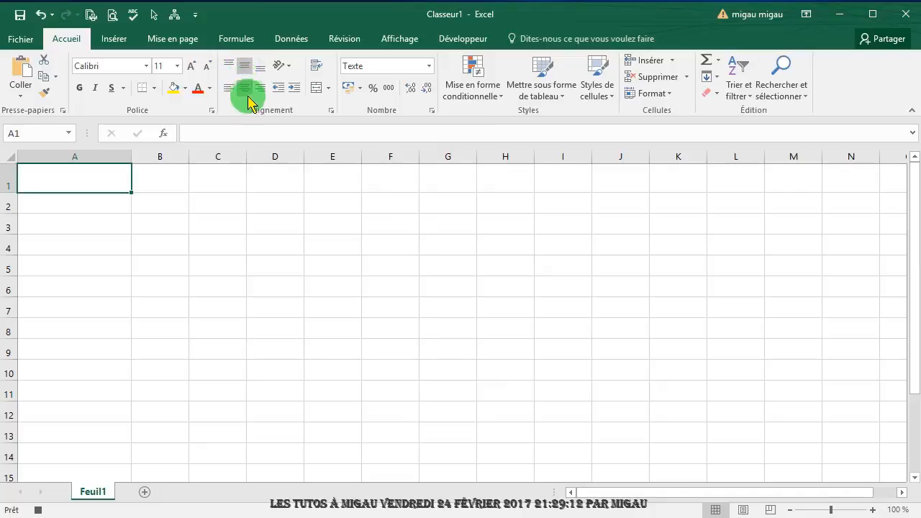
Format cell A1 with 14-point bold text and thick outside borders (Bordures extérieures épaisses)
click(177, 66)
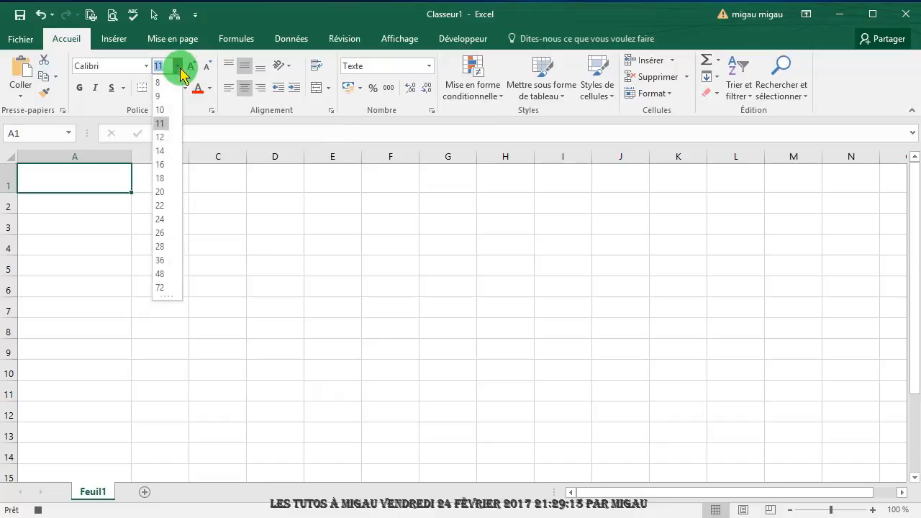
click(169, 152)
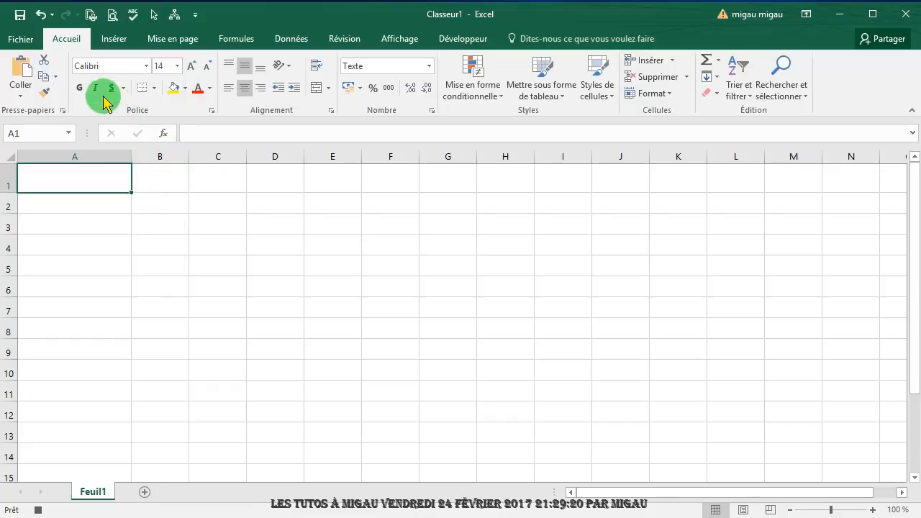
click(82, 91)
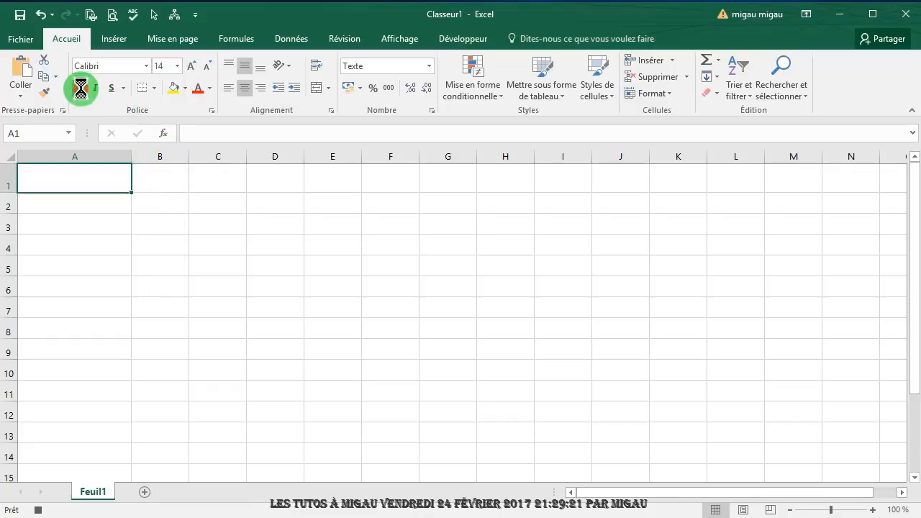
click(153, 89)
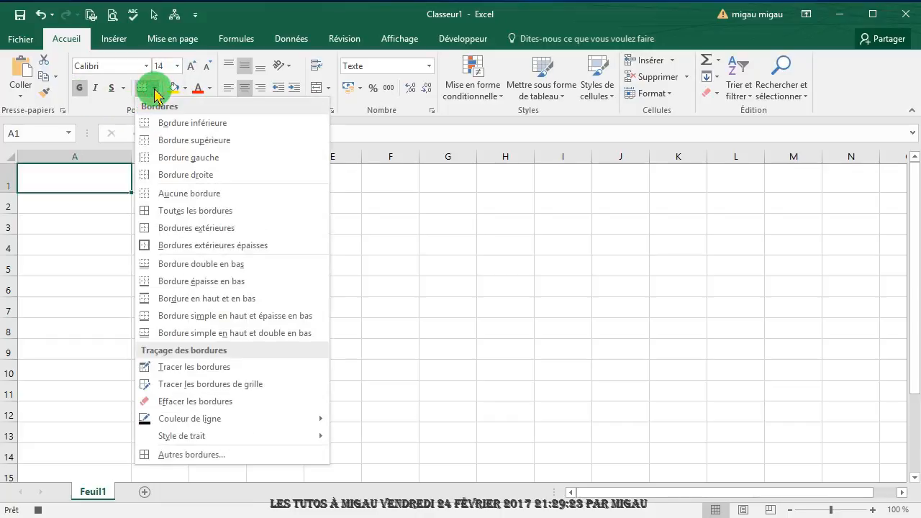
click(184, 246)
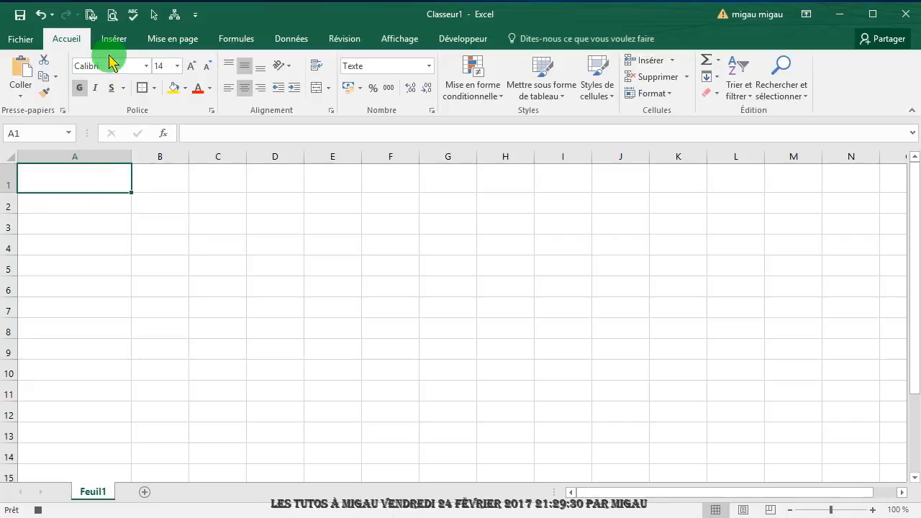
Stop the macro recording and close Excel, discarding the changes to Classeur1 but saving the personal macro workbook
click(463, 42)
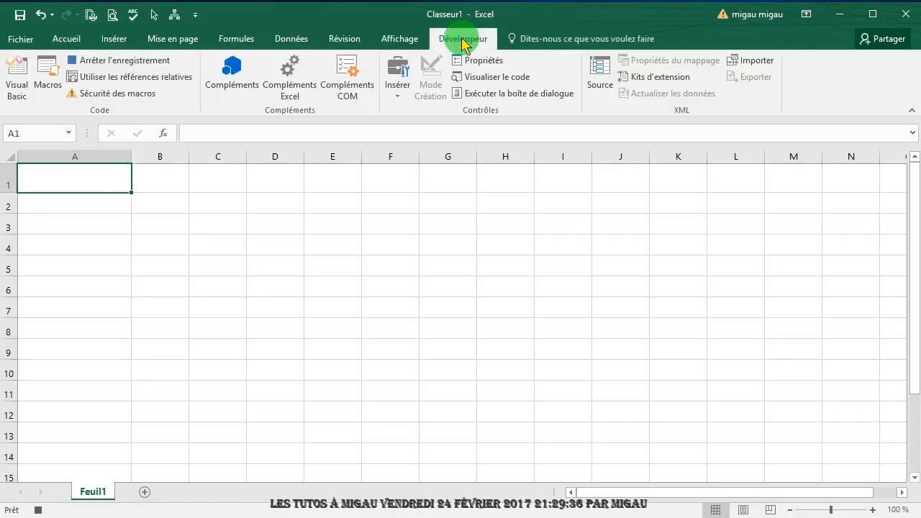
click(113, 64)
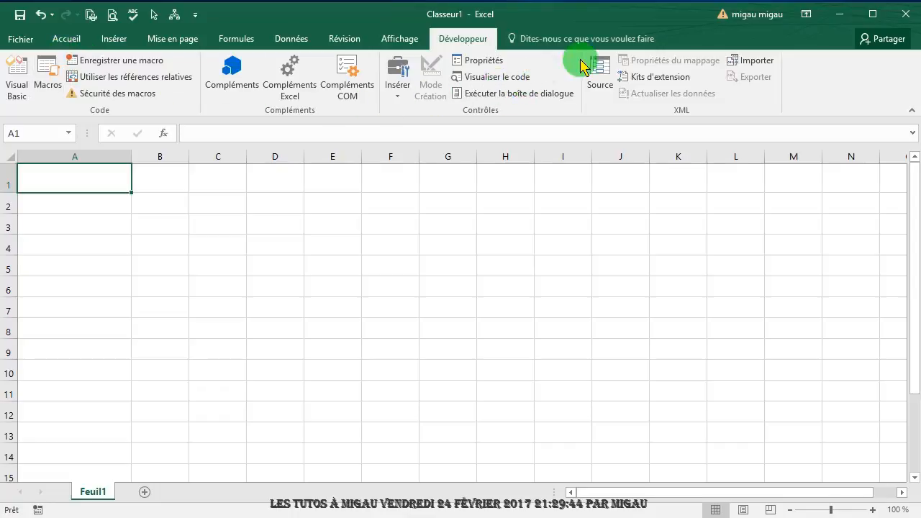
click(906, 17)
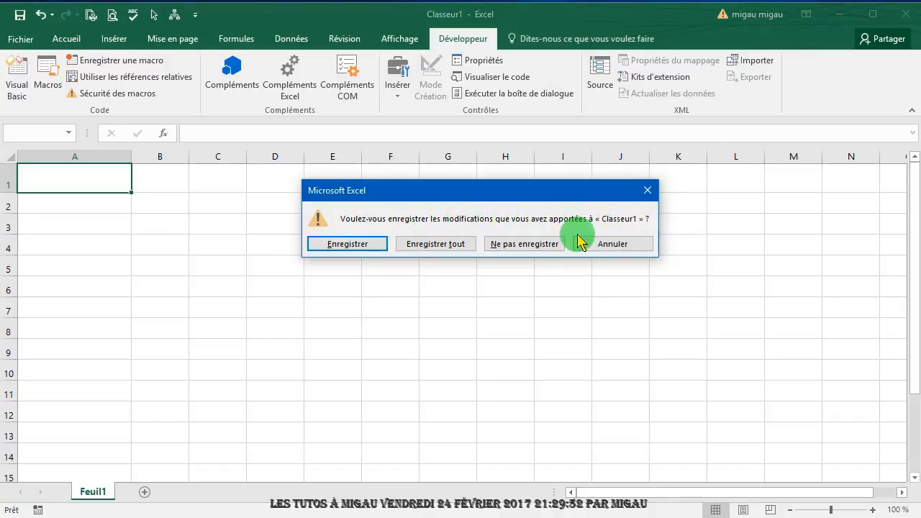
click(521, 244)
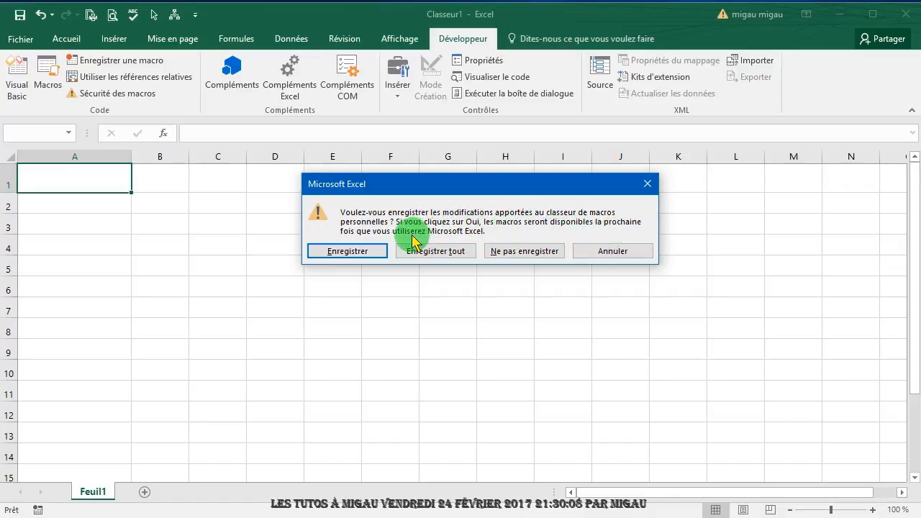
click(350, 252)
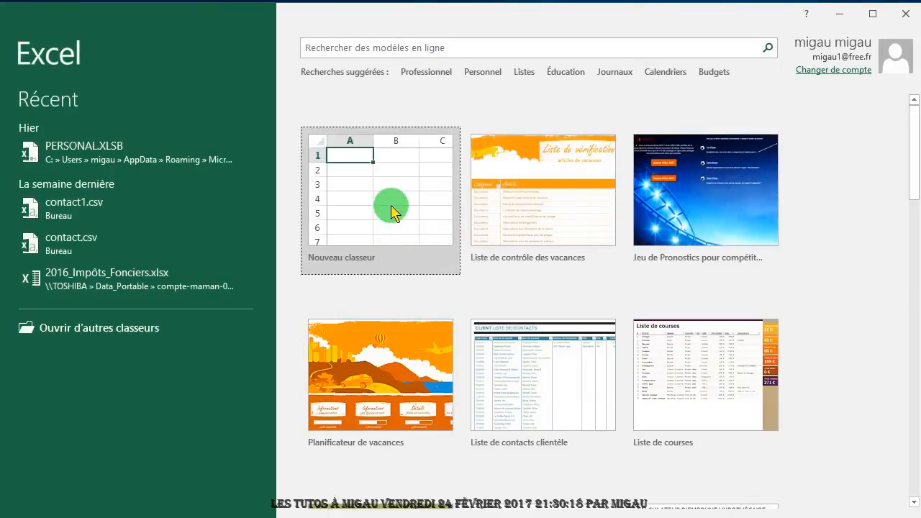
Create a blank workbook, run the Hauteur_De_Lignes macro on its sheet and reselect cell A1
click(393, 213)
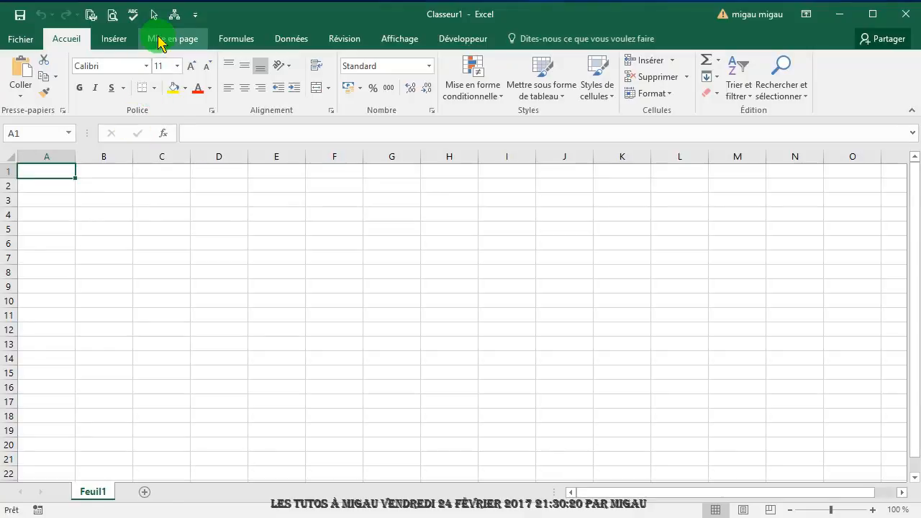
click(173, 15)
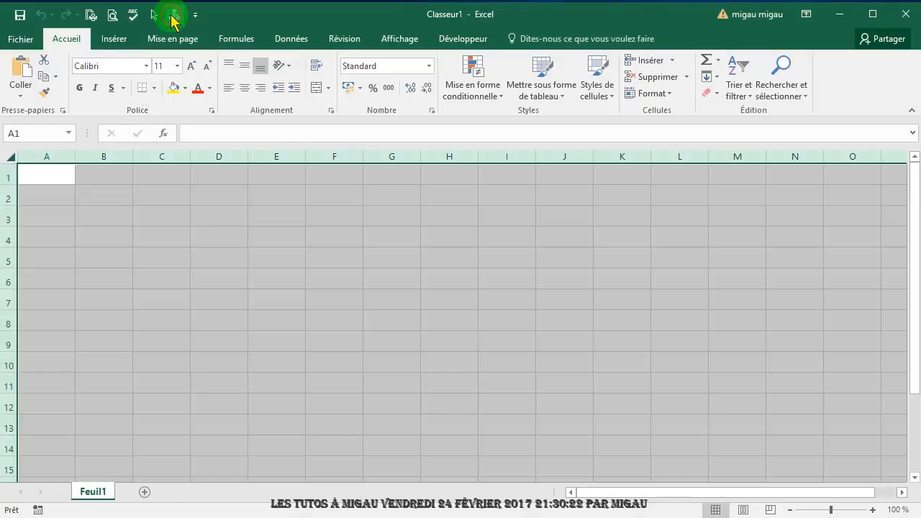
click(54, 179)
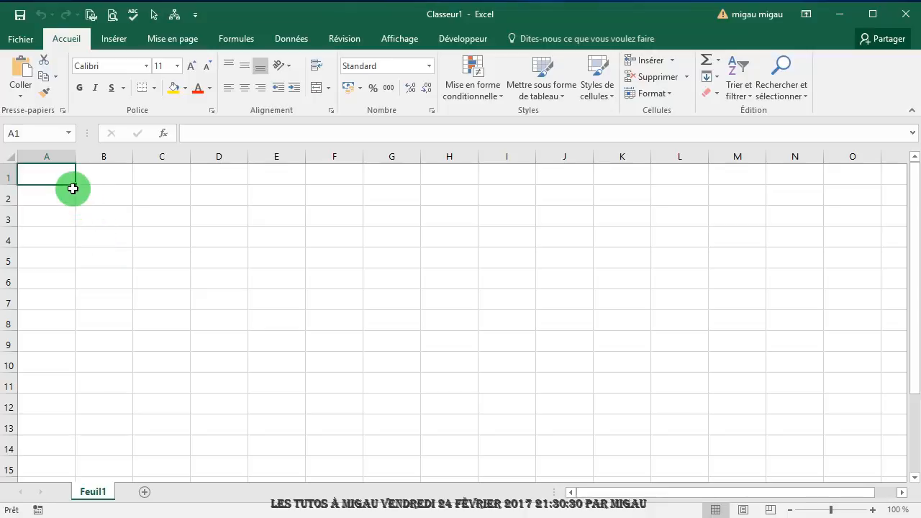
Add the PERSONAL.XLSB!Formatage_cellule_Texte macro to the Quick Access Toolbar for all documents
click(195, 14)
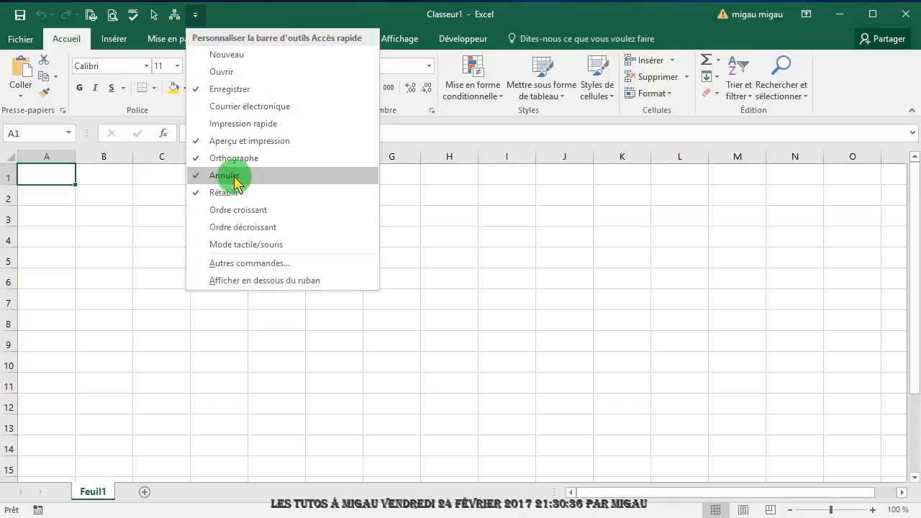
click(252, 263)
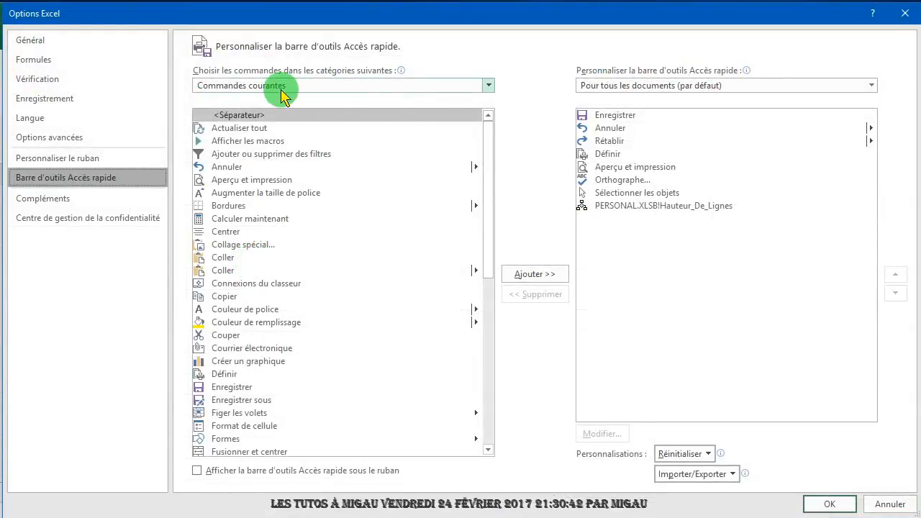
click(489, 85)
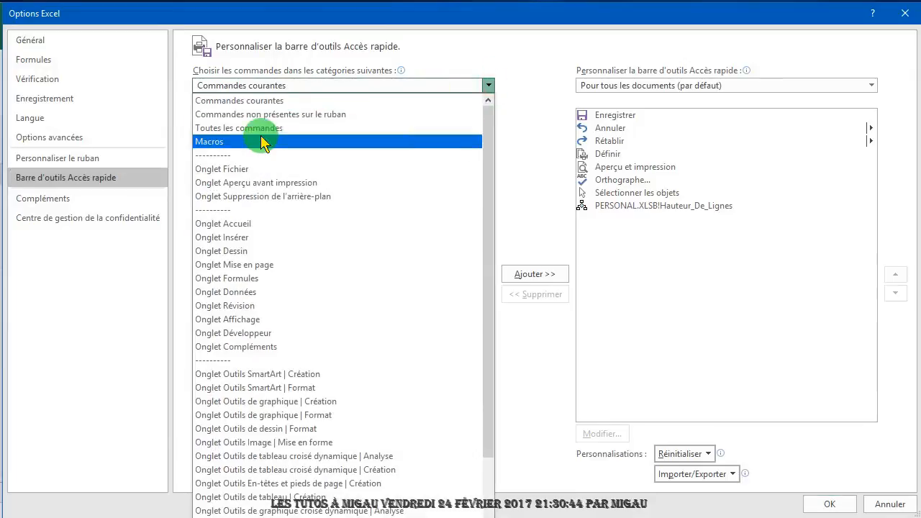
click(229, 141)
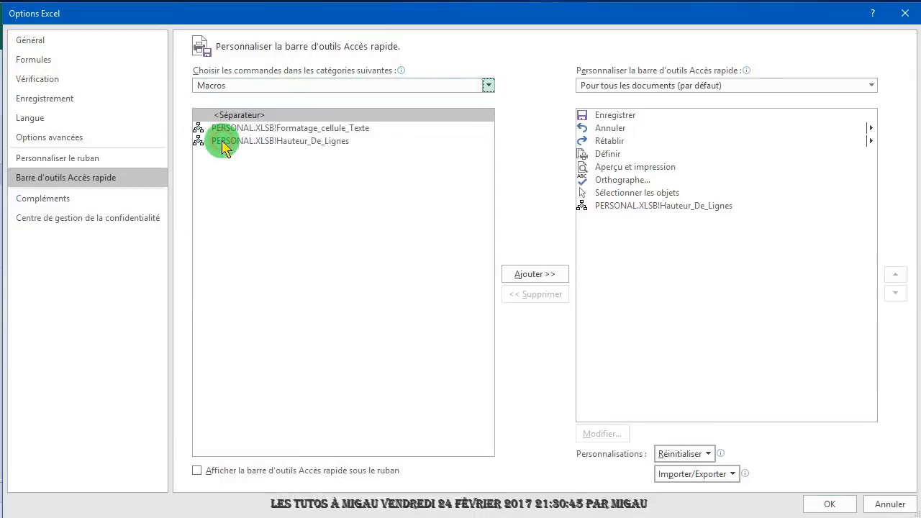
click(308, 130)
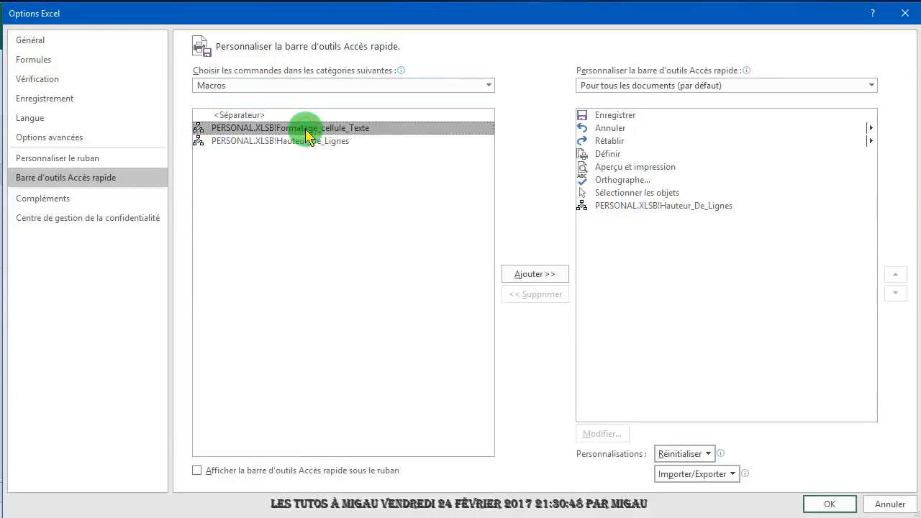
click(529, 275)
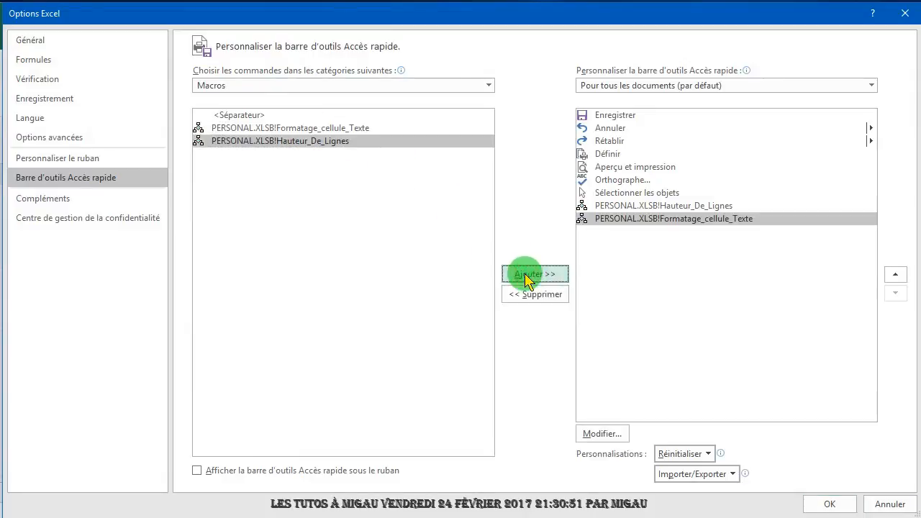
click(829, 504)
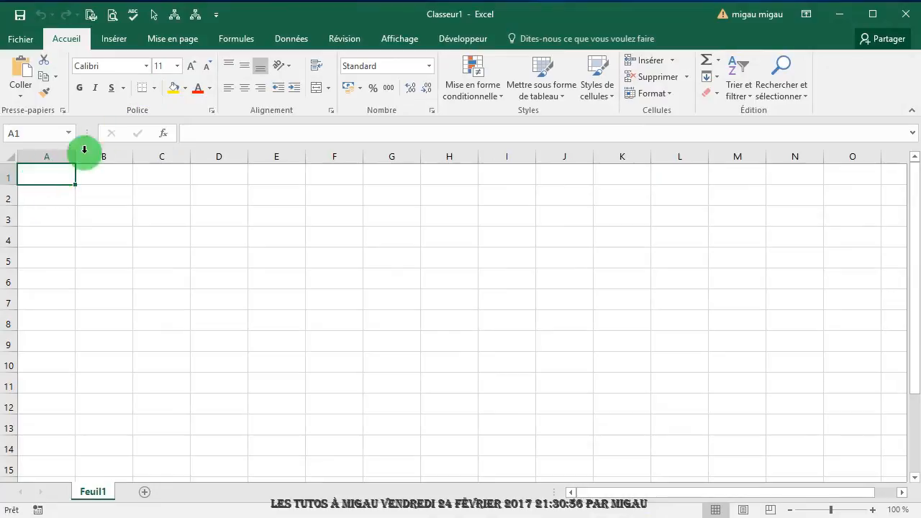
Run the Formatage_cellule_Texte macro on cell A1 and compare its formatting with that of empty cell A4
click(197, 15)
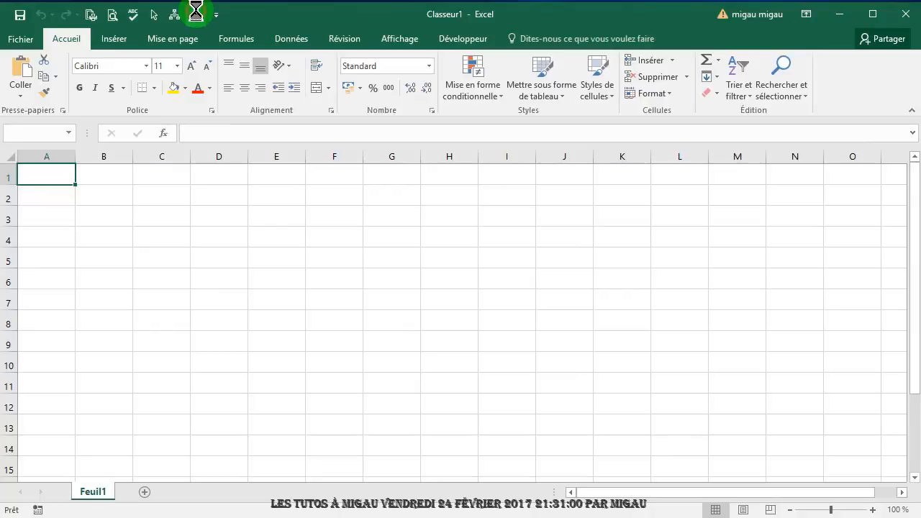
click(46, 177)
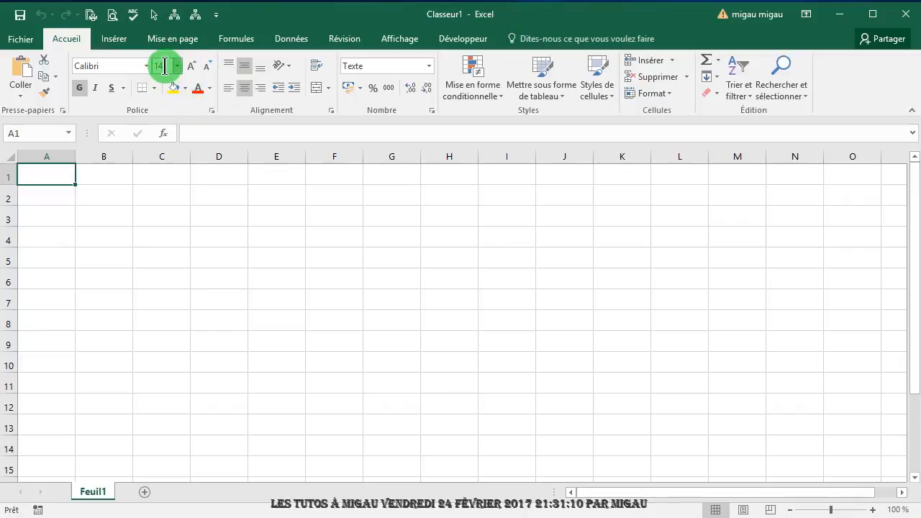
click(79, 88)
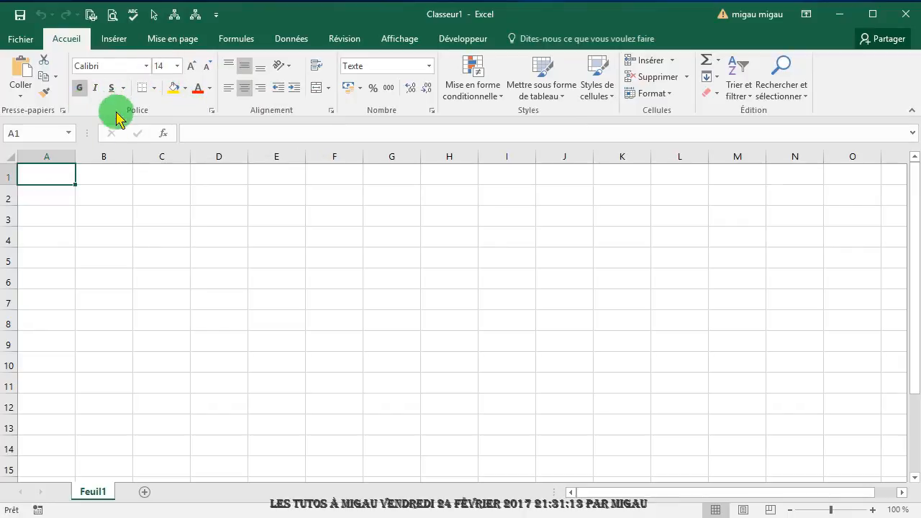
click(60, 243)
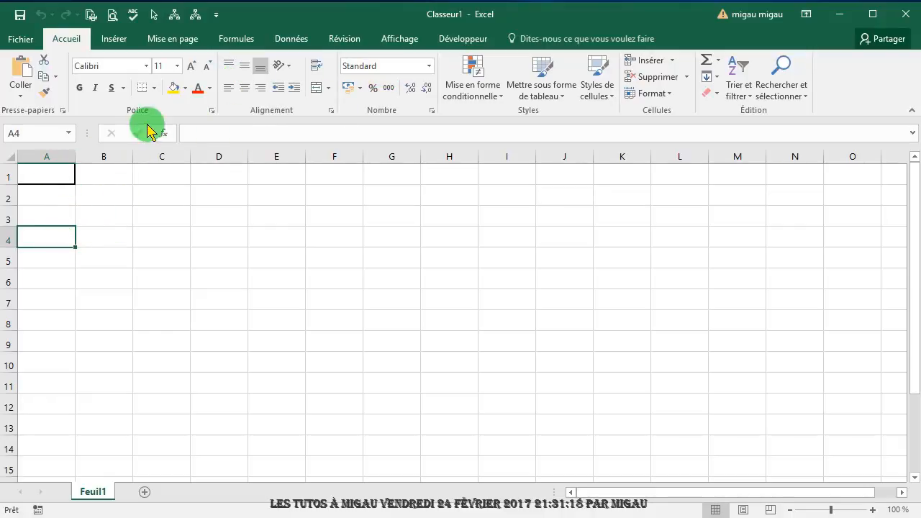
click(50, 173)
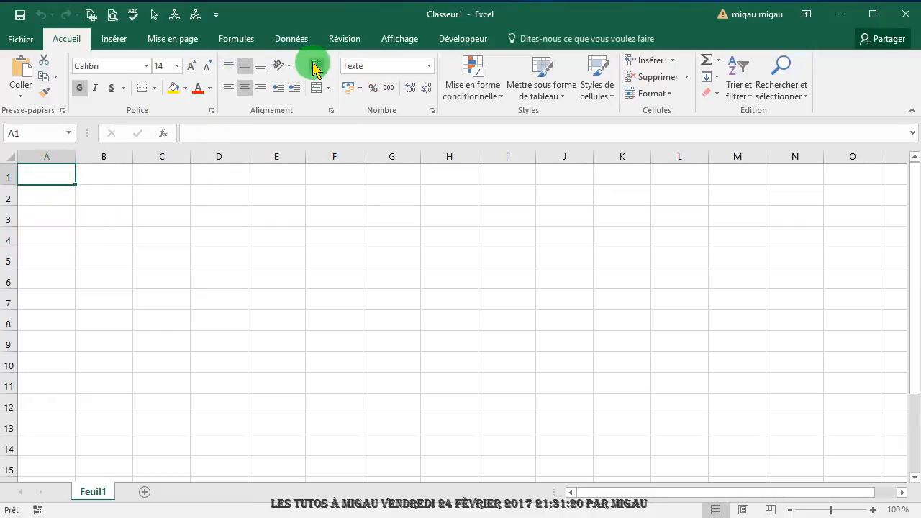
Run the Formatage_cellule_Texte macro on cell B1, check its formatting and finish with cell A3 selected
click(111, 183)
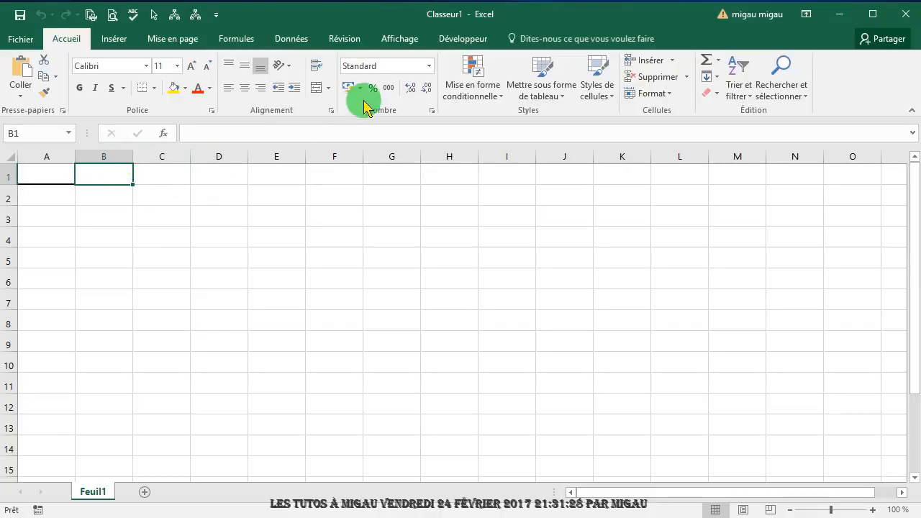
click(195, 15)
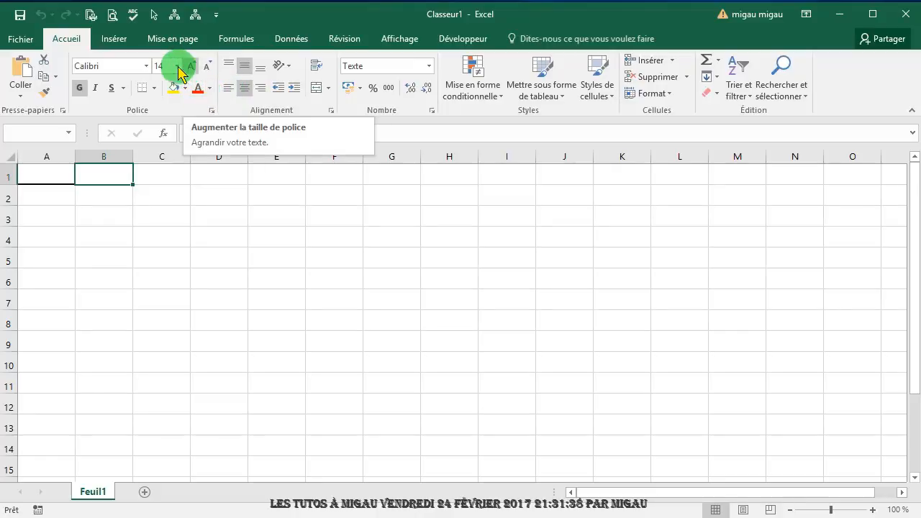
click(82, 90)
click(161, 204)
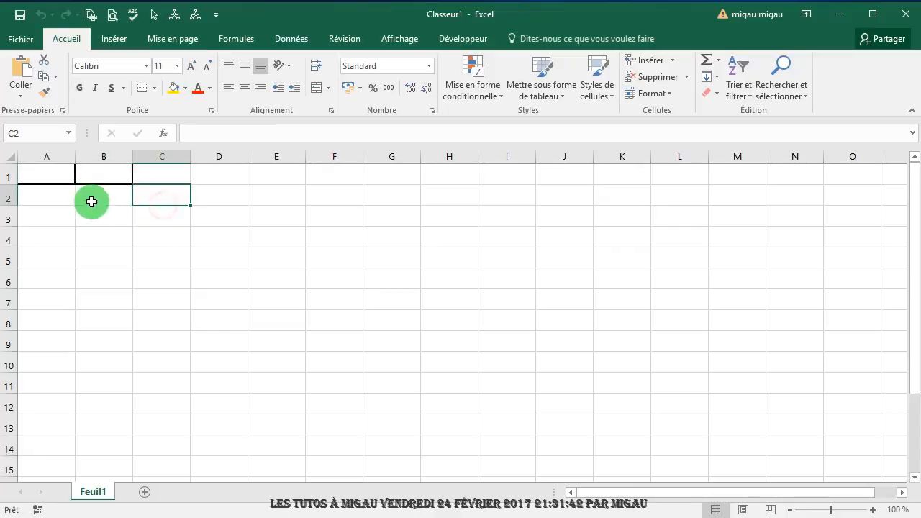
click(69, 221)
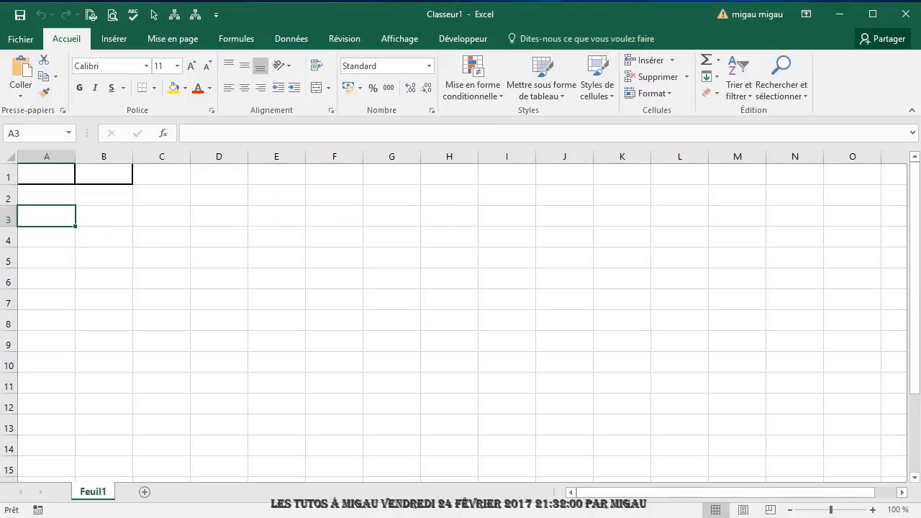
click(653, 3)
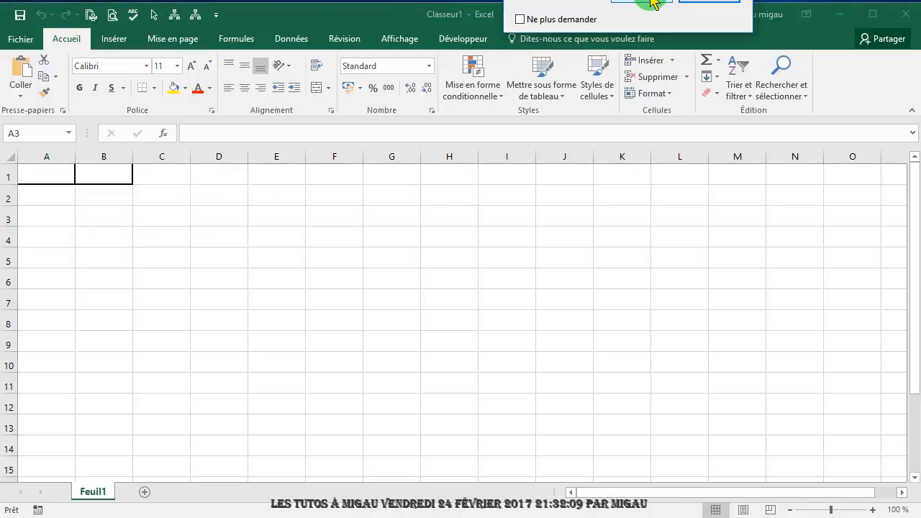